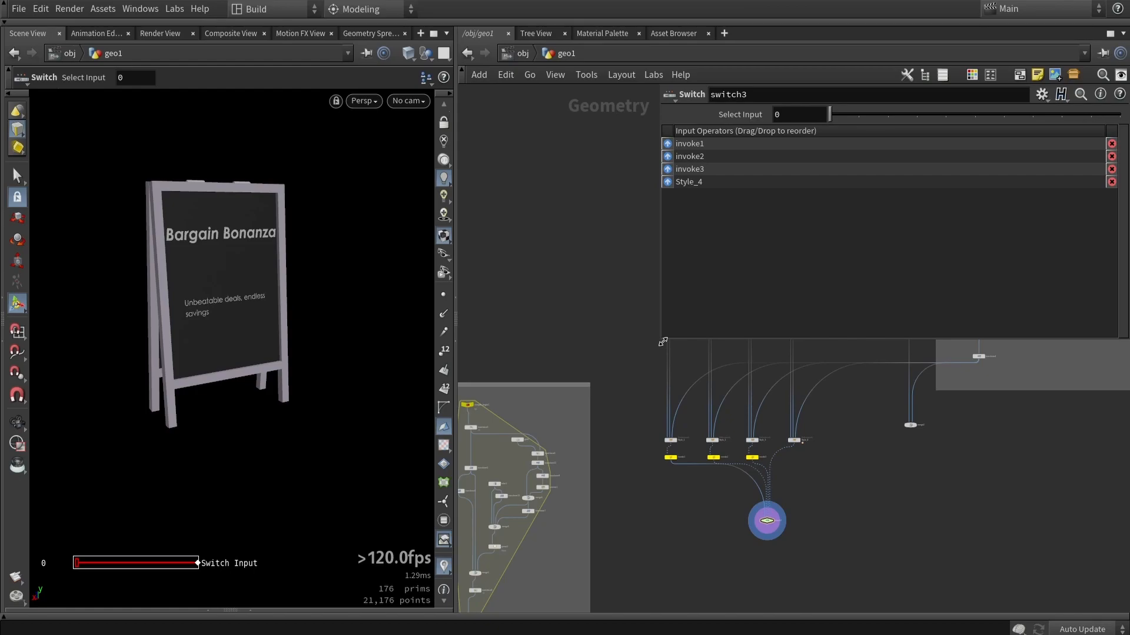
# Start a new digital asset from all the nodes in the geo1 network
pyautogui.moveTo(663, 342); pyautogui.dragTo(887, 331)
pyautogui.scroll(-5, 862, 336)
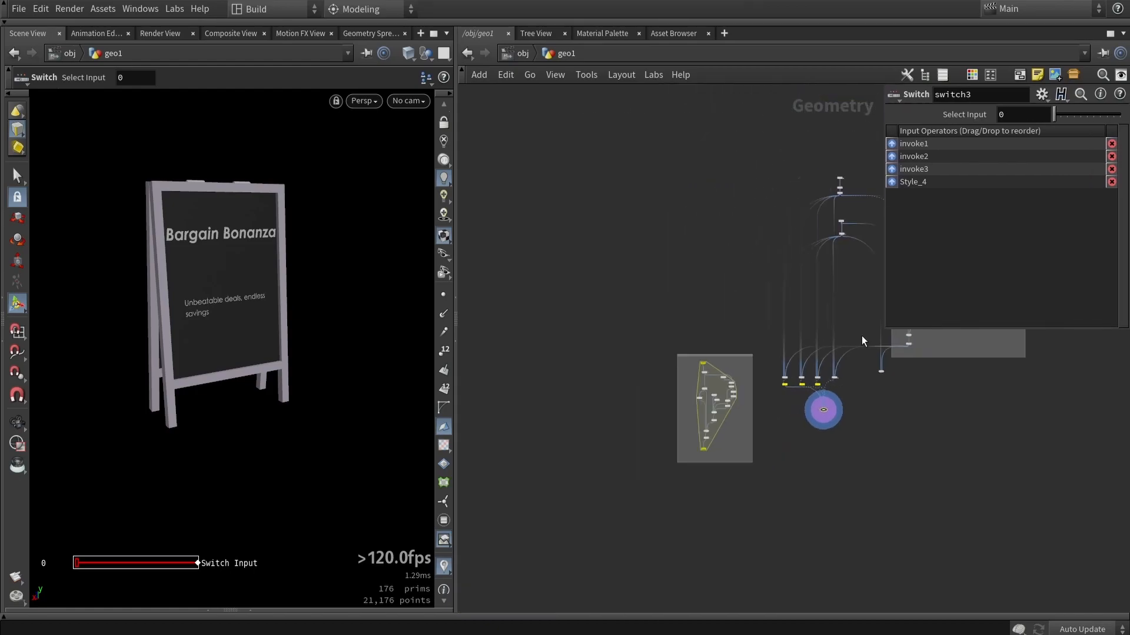
pyautogui.moveTo(887, 404); pyautogui.dragTo(784, 436, button='middle')
pyautogui.scroll(-2, 783, 436)
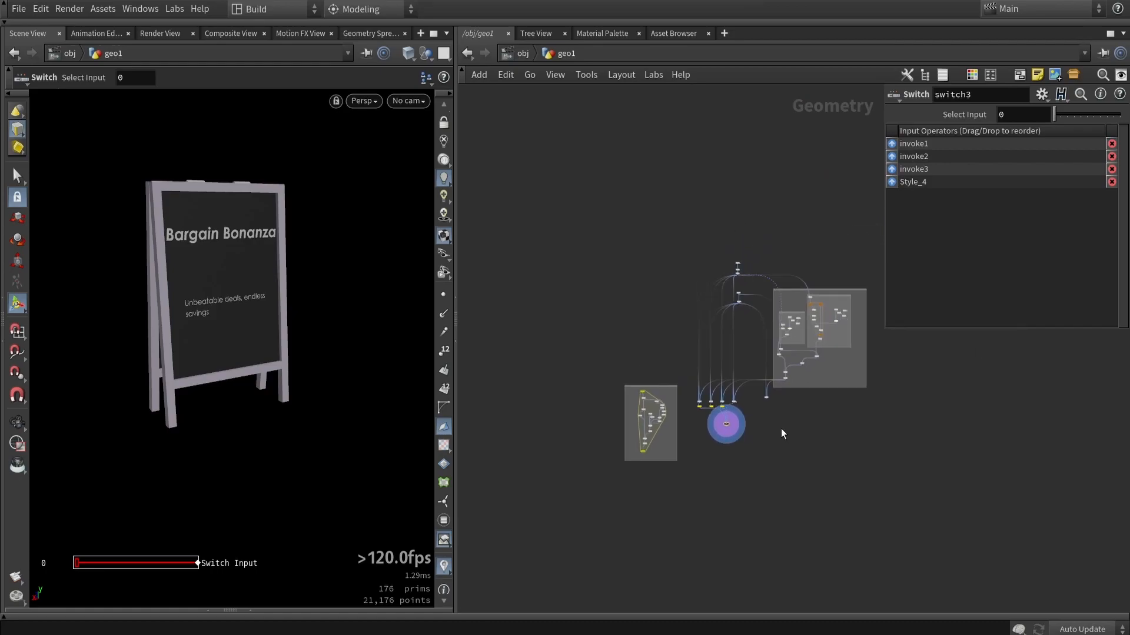
pyautogui.moveTo(976, 552); pyautogui.dragTo(598, 187)
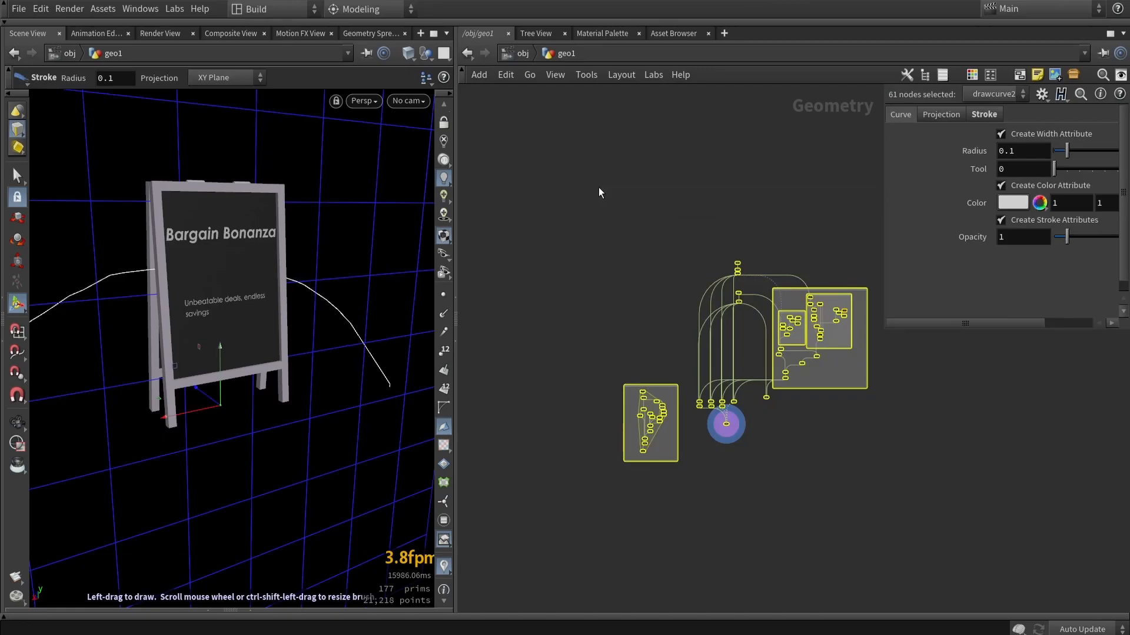
pyautogui.click(94, 8)
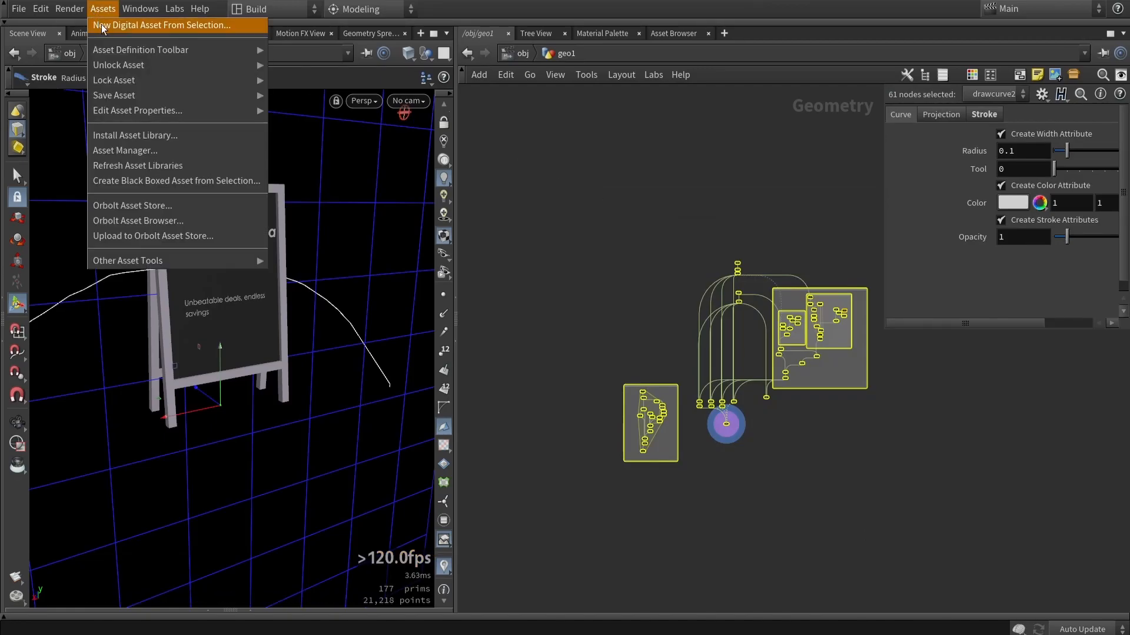
pyautogui.click(101, 24)
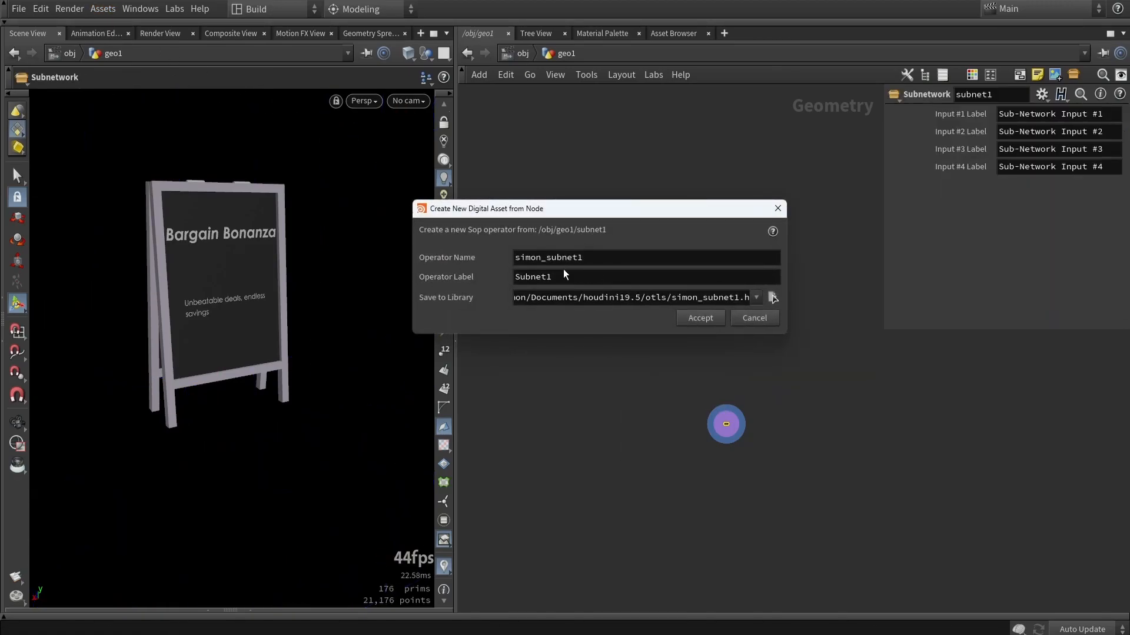
# Set the new asset's operator name to TUT_ad_boards and create it
pyautogui.moveTo(620, 258); pyautogui.dragTo(448, 242)
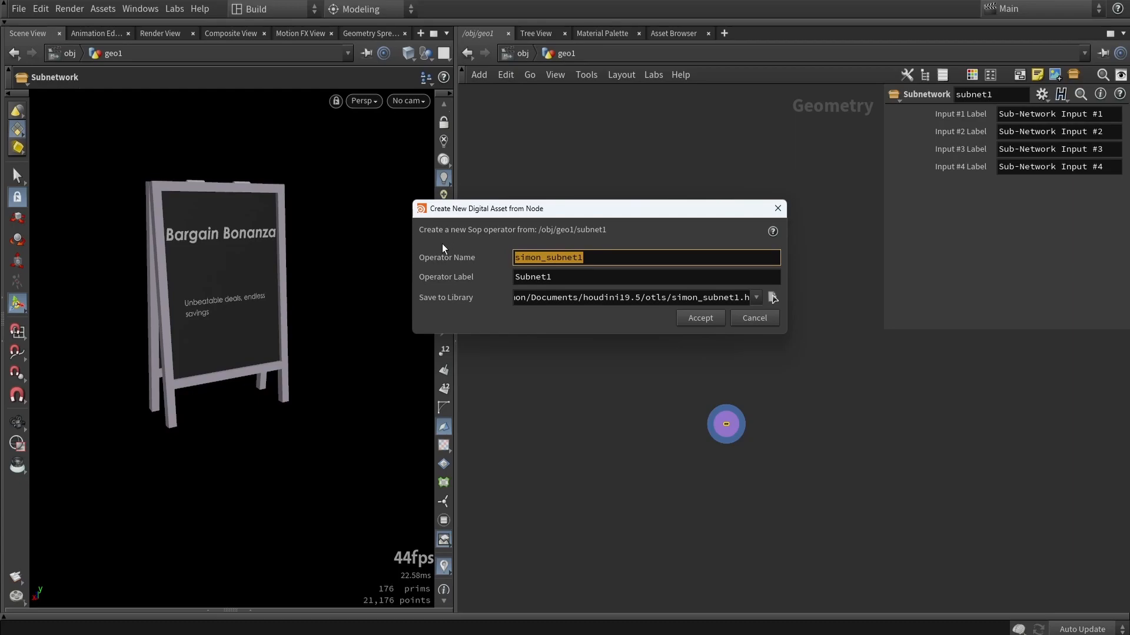
pyautogui.write('TUT_')
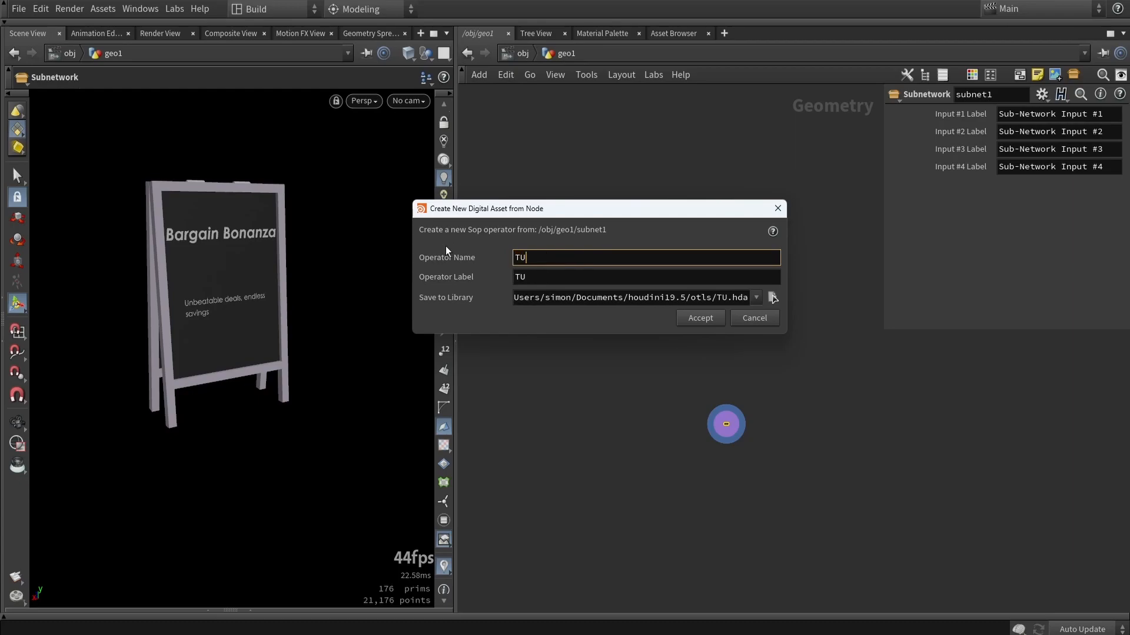
pyautogui.write('AD')
pyautogui.press('BackSpace')
pyautogui.press('BackSpace')
pyautogui.write('ad_boards')
pyautogui.click(690, 324)
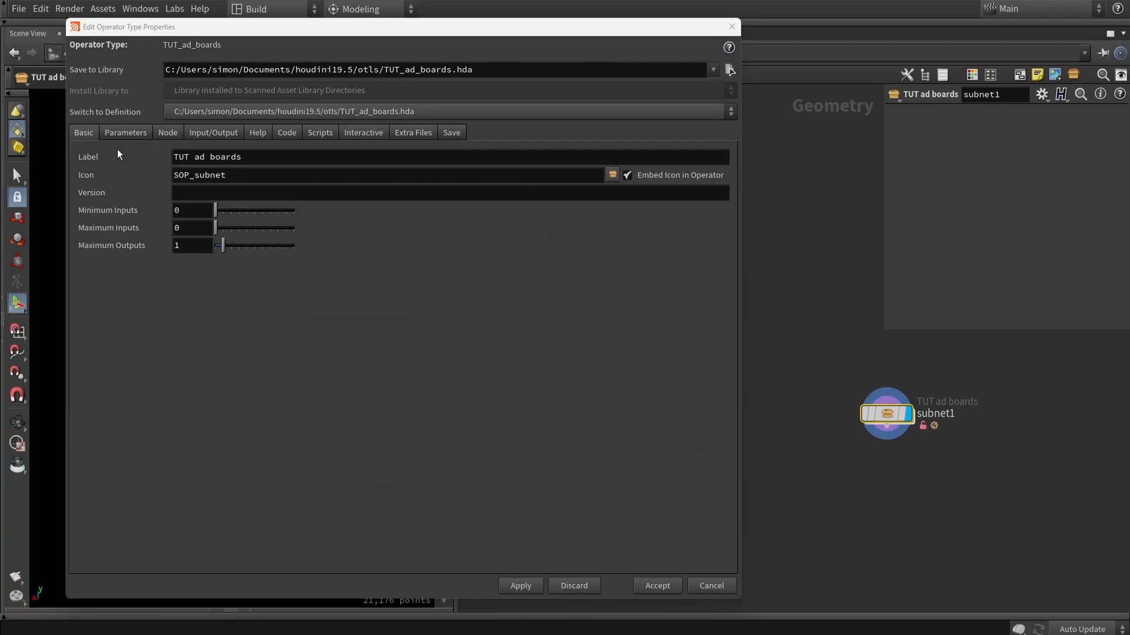
# Expose the python1 node's file parameter, inside the subnet, on the digital asset's parameter interface
pyautogui.click(118, 134)
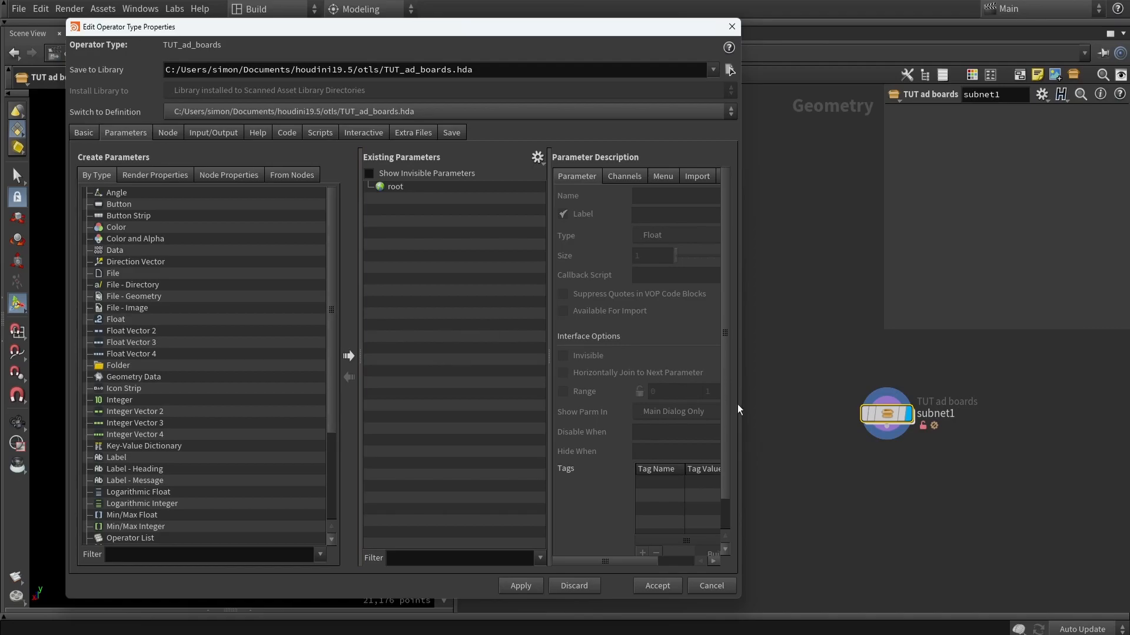
pyautogui.doubleClick(892, 415)
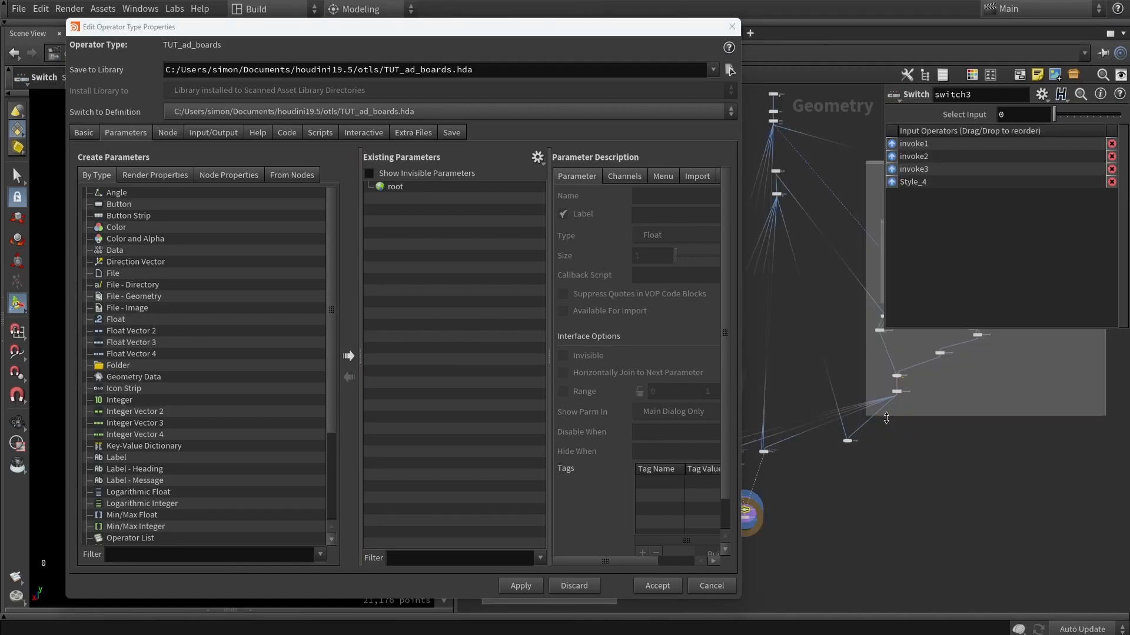
pyautogui.hotkey('shift', 's')
pyautogui.scroll(8, 829, 278)
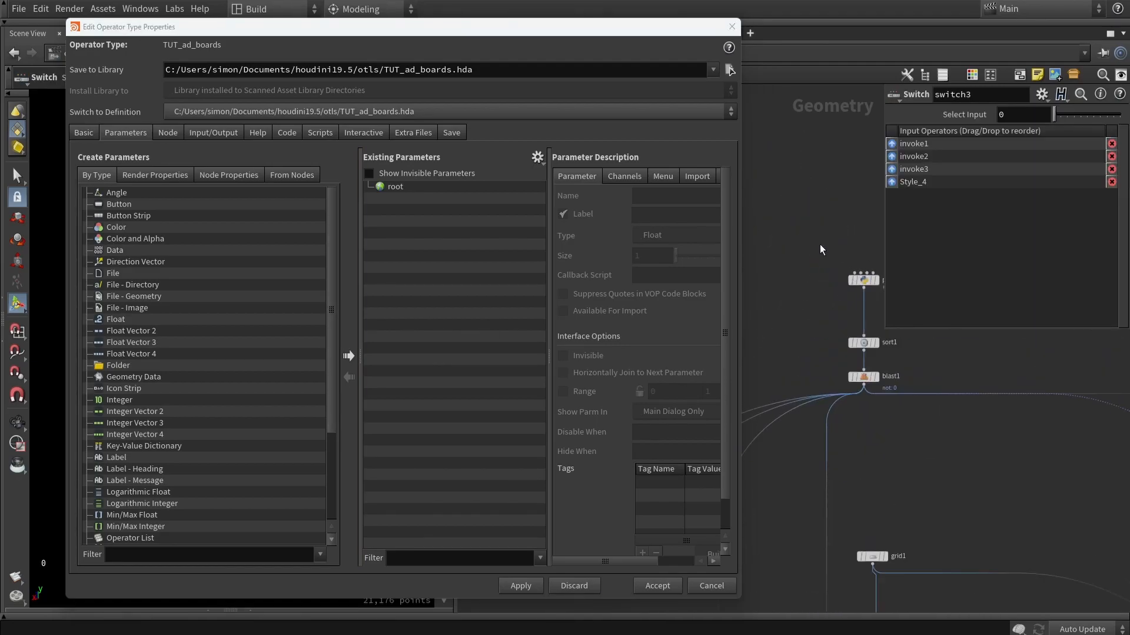
pyautogui.moveTo(758, 288); pyautogui.dragTo(824, 358)
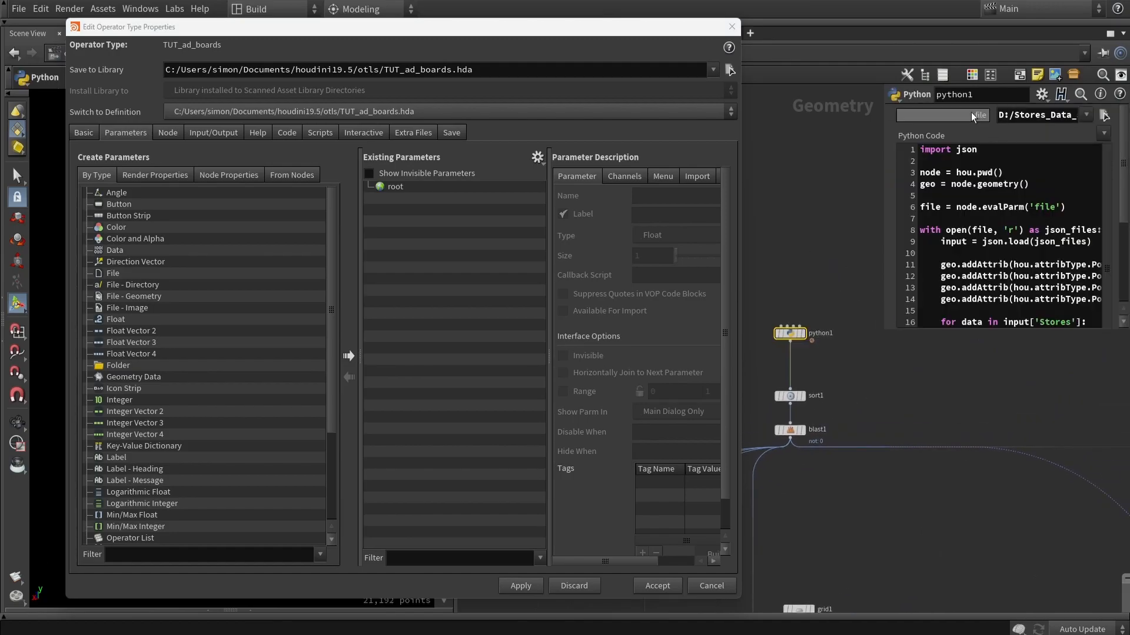
pyautogui.moveTo(979, 115); pyautogui.dragTo(448, 285)
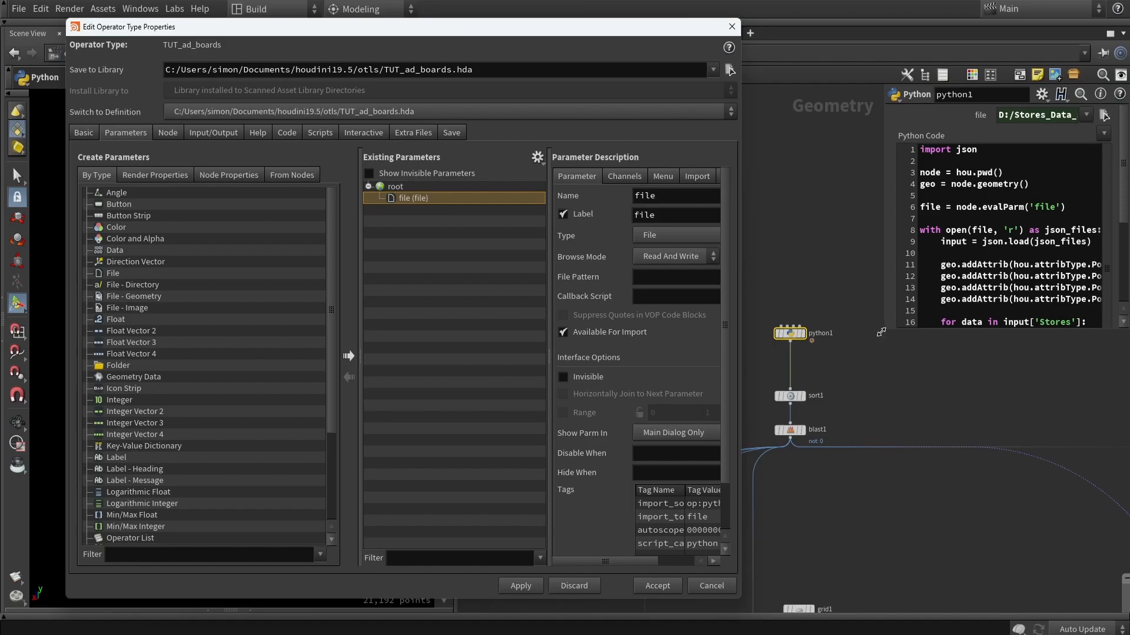
# Expose the sort1 node's point sort Seed as an asset parameter and apply the change
pyautogui.moveTo(889, 334); pyautogui.dragTo(887, 387)
pyautogui.moveTo(827, 342); pyautogui.dragTo(866, 259, button='middle')
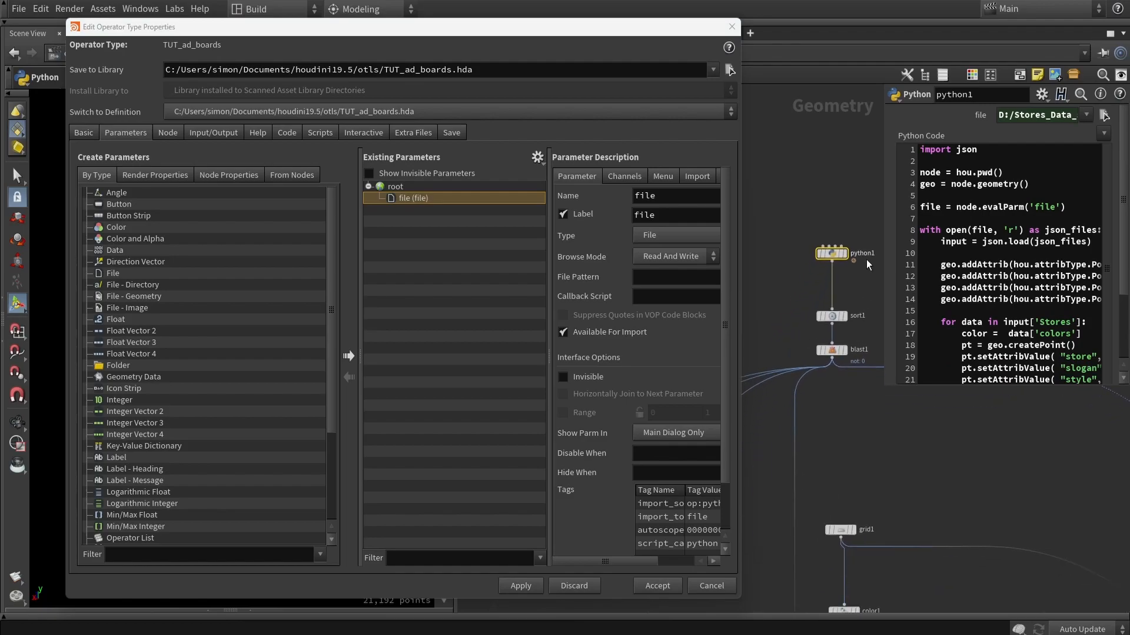
pyautogui.moveTo(891, 388); pyautogui.dragTo(874, 387, button='middle')
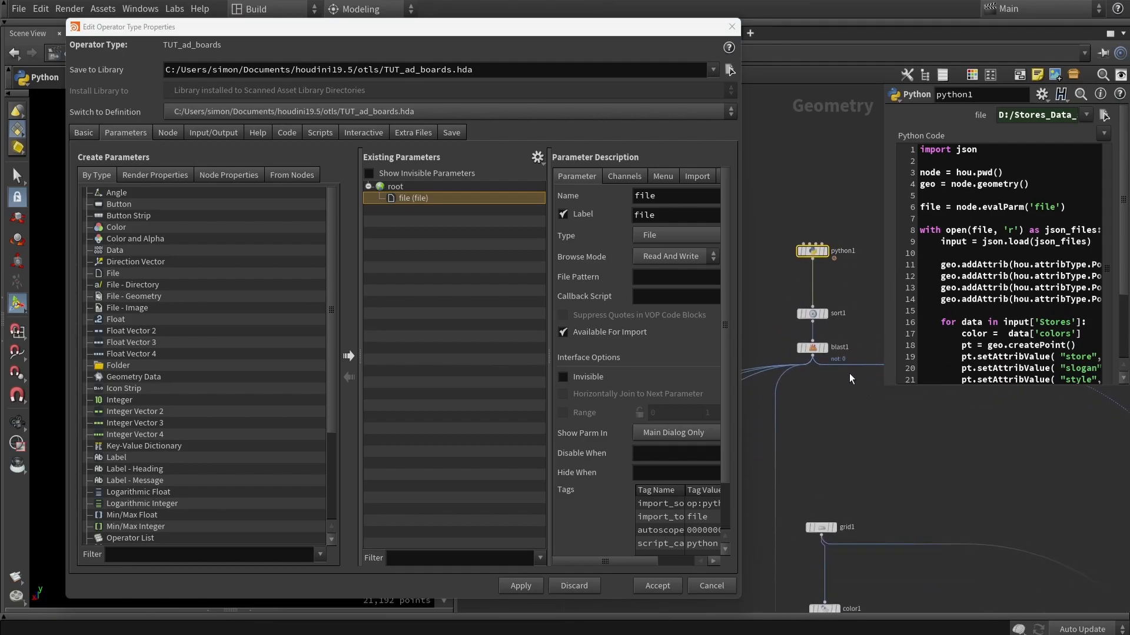
pyautogui.click(812, 314)
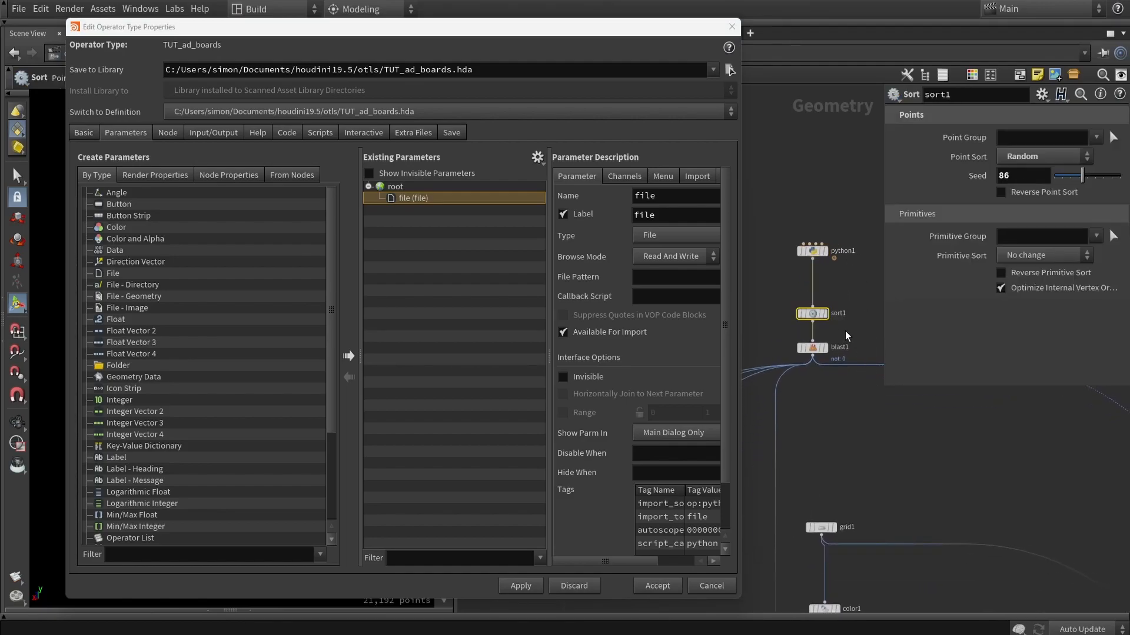
pyautogui.moveTo(976, 175); pyautogui.dragTo(506, 294)
pyautogui.click(534, 587)
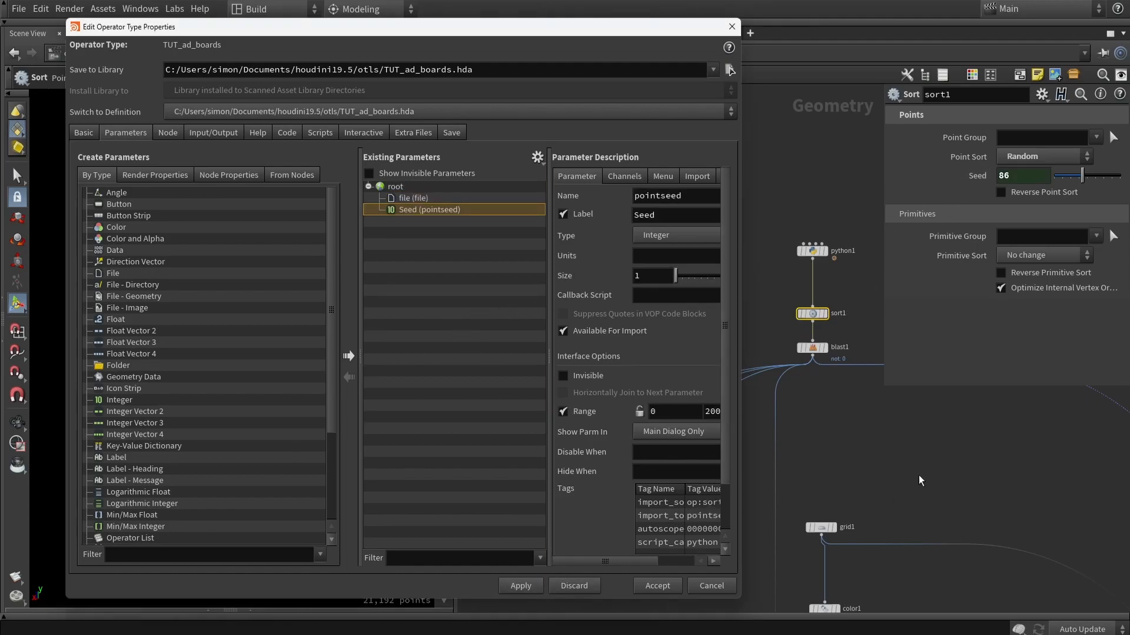
# Expose both size values of the grid1 node, Size X and Size Y, as asset parameters
pyautogui.scroll(-5, 919, 476)
pyautogui.scroll(5, 890, 509)
pyautogui.click(893, 429)
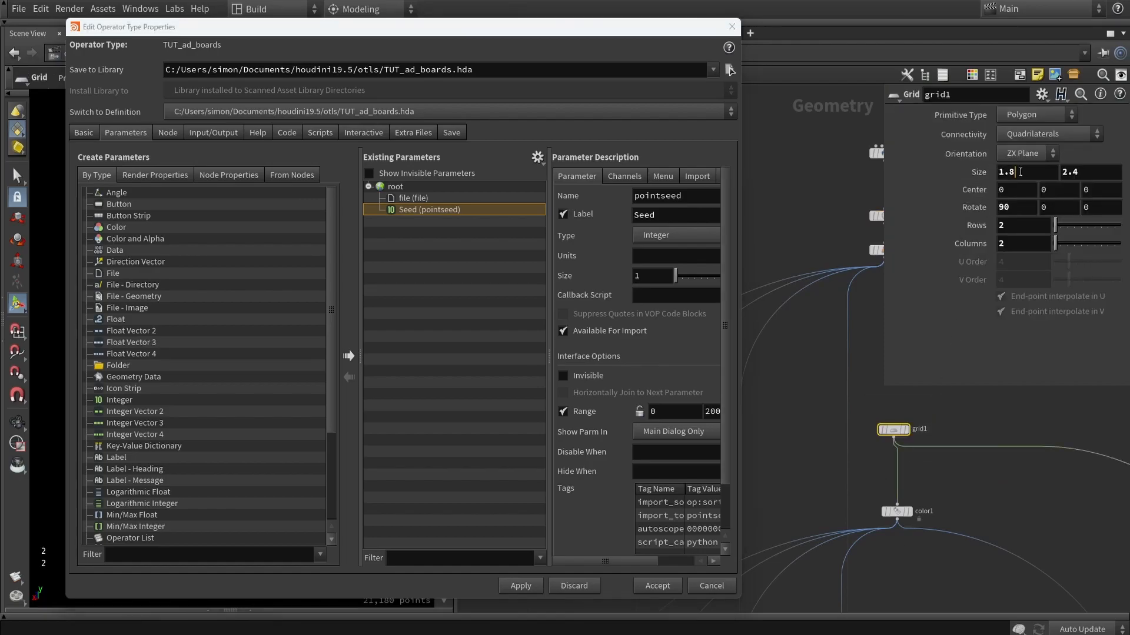
pyautogui.moveTo(1022, 172); pyautogui.dragTo(461, 316)
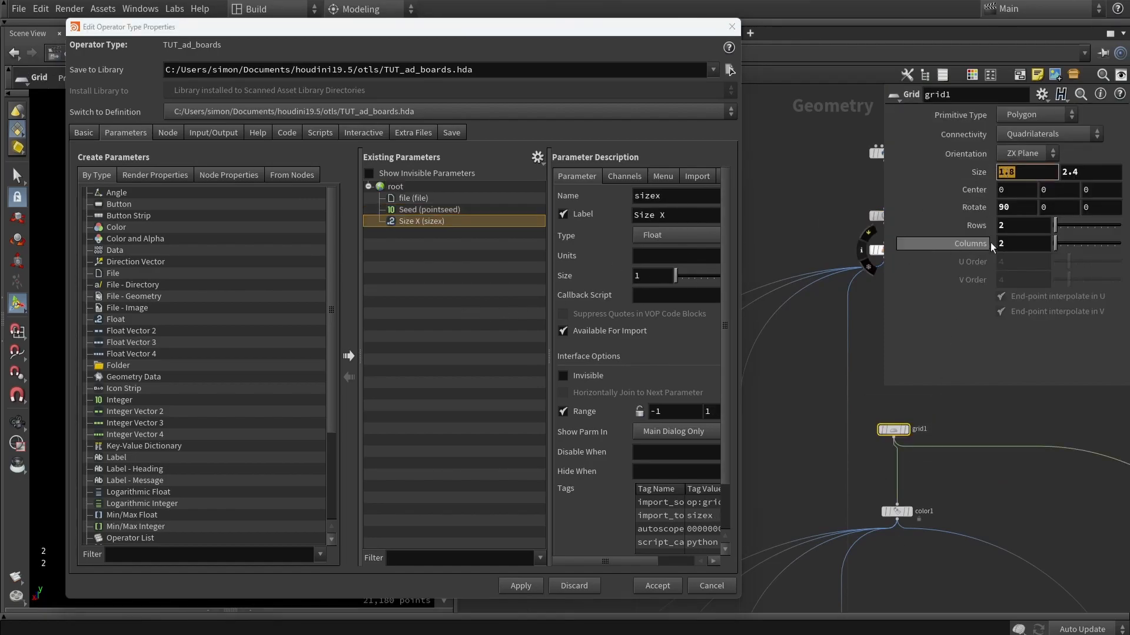
pyautogui.moveTo(1066, 172); pyautogui.dragTo(396, 328)
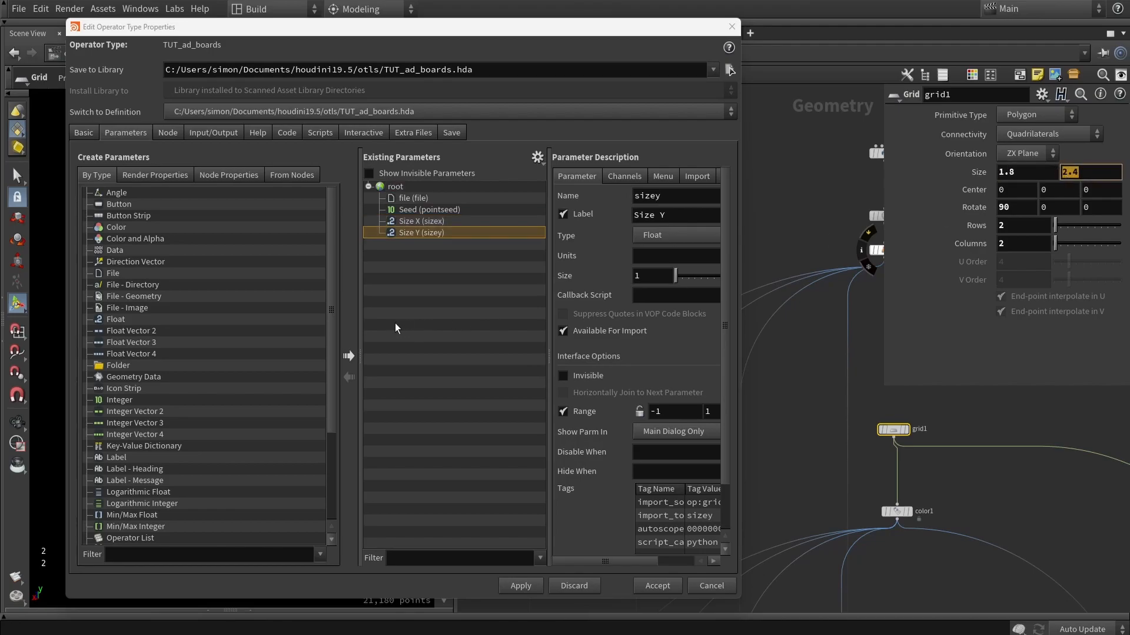
# Change the label of the sizex parameter to "lenght"
pyautogui.click(439, 221)
pyautogui.moveTo(643, 196); pyautogui.dragTo(666, 199)
pyautogui.press('Tab')
pyautogui.write('lenght')
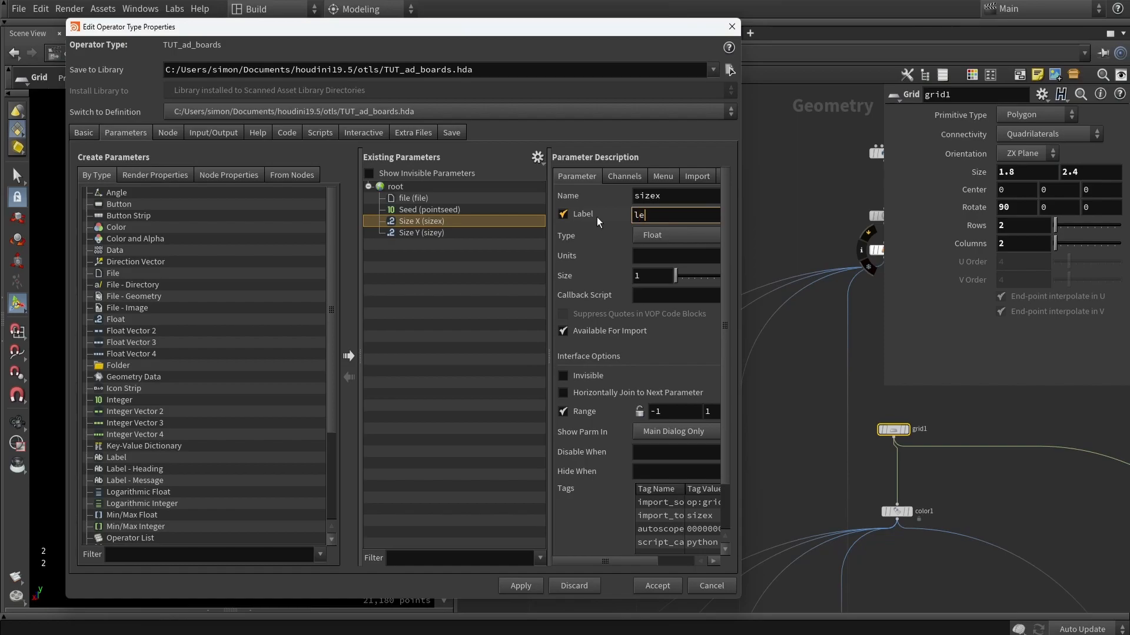
pyautogui.press('Return')
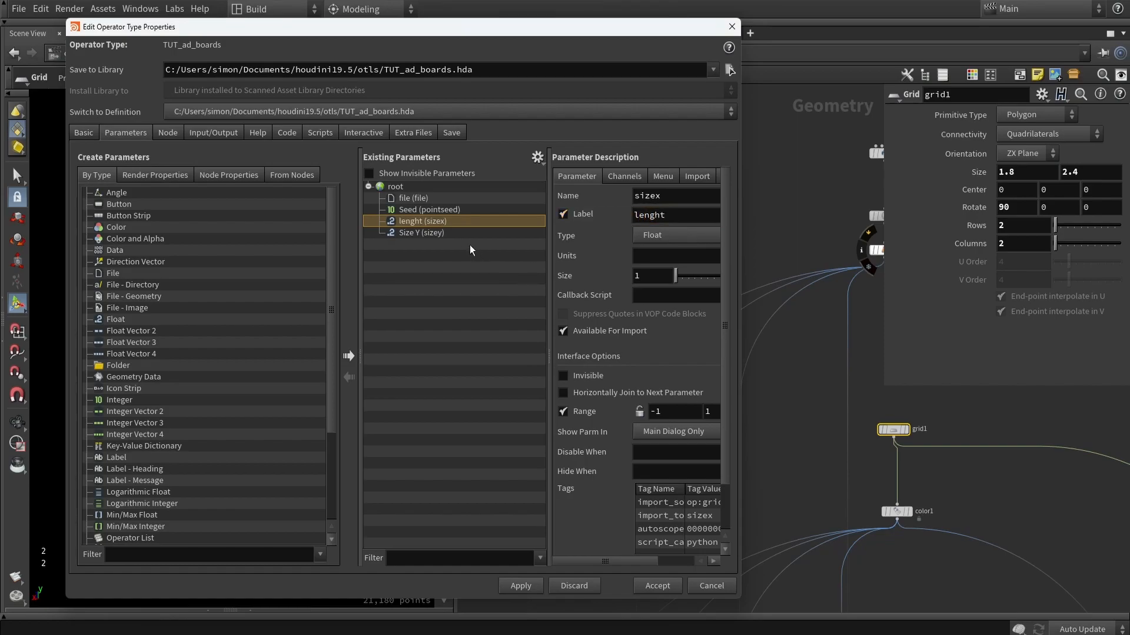
# Change the label of the sizey parameter to "height" and apply the asset changes
pyautogui.click(421, 232)
pyautogui.moveTo(668, 215); pyautogui.dragTo(612, 219)
pyautogui.write('height')
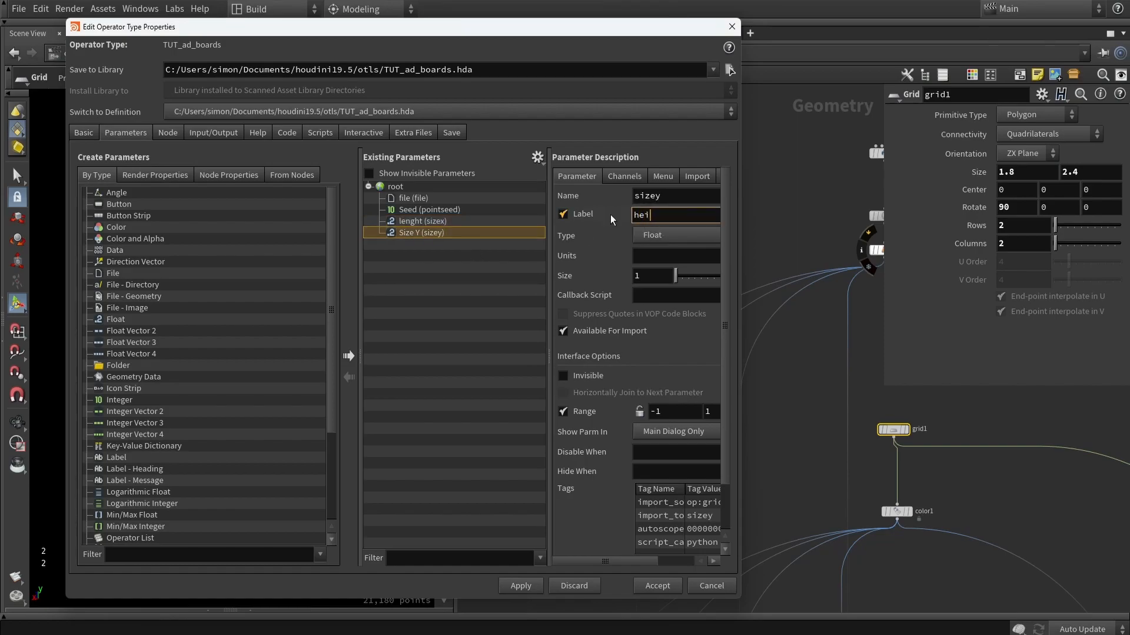
pyautogui.press('Return')
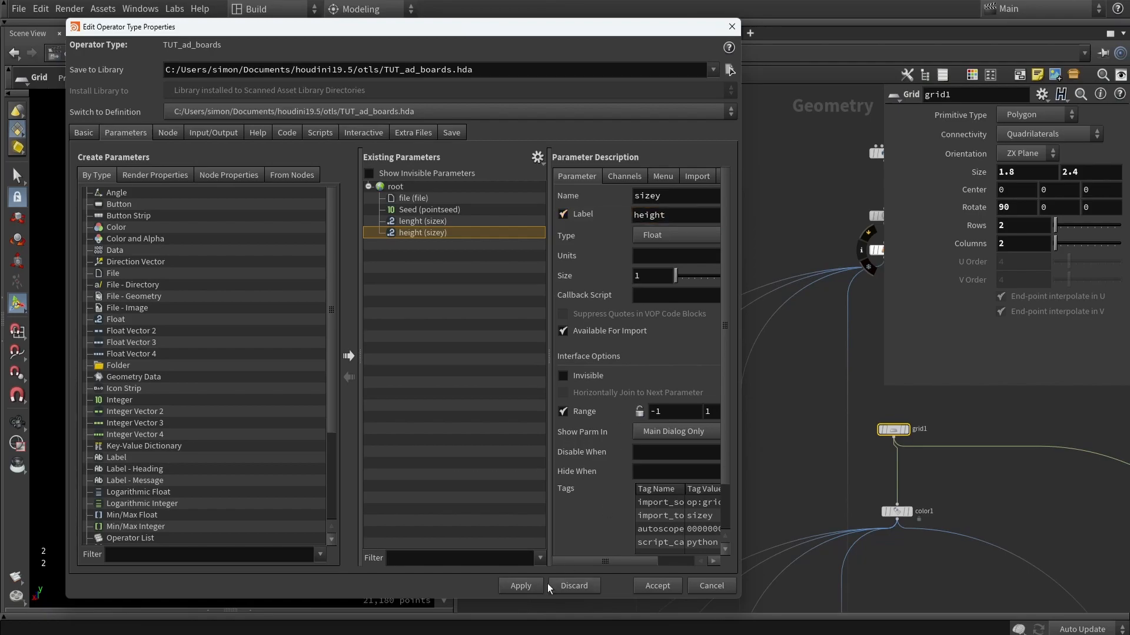
pyautogui.click(529, 590)
# Expose the X rotation of the transform5 node, in the compiled board frame network, as an asset parameter
pyautogui.scroll(-3, 838, 454)
pyautogui.scroll(-6, 884, 528)
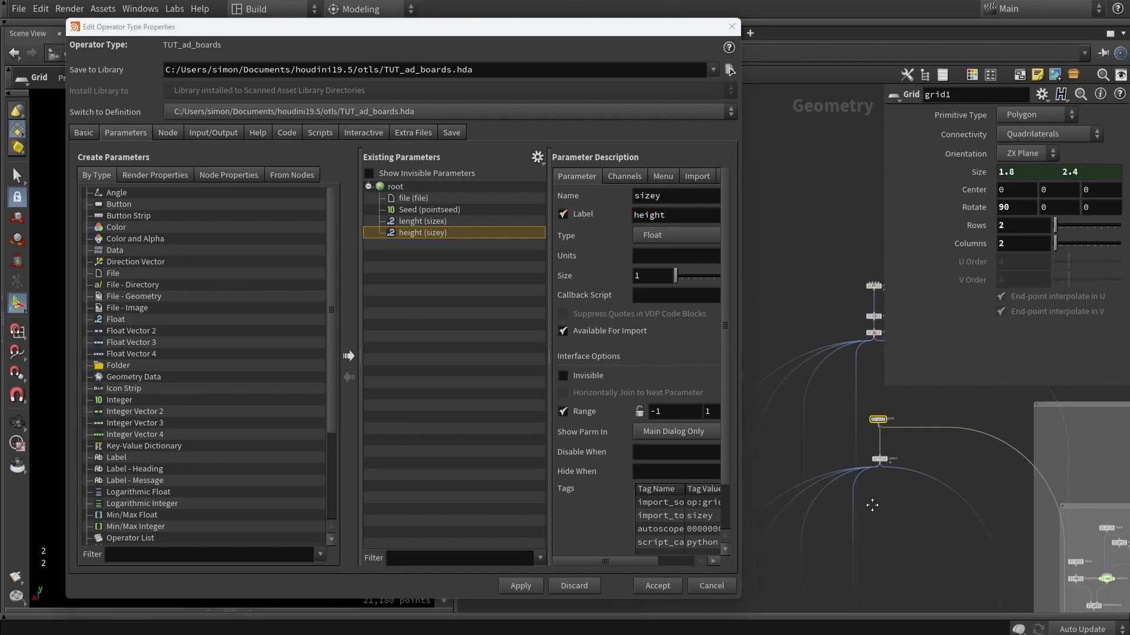
pyautogui.scroll(3, 836, 544)
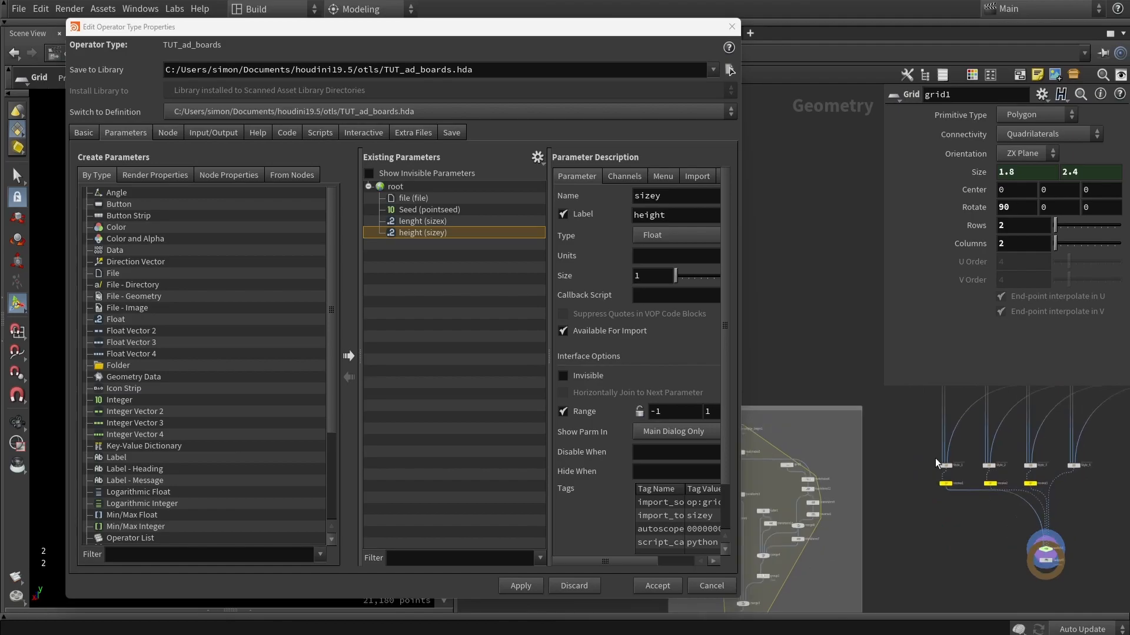
pyautogui.scroll(3, 918, 472)
pyautogui.moveTo(892, 495); pyautogui.dragTo(1025, 461, button='middle')
pyautogui.scroll(-4, 1025, 460)
pyautogui.scroll(6, 899, 498)
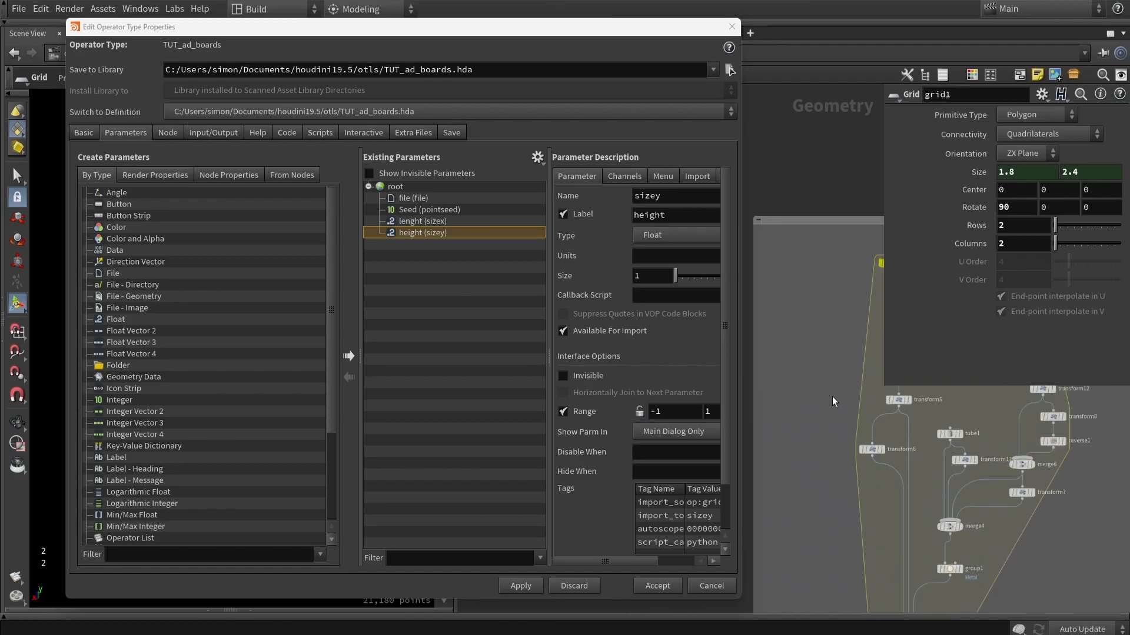
pyautogui.moveTo(832, 395); pyautogui.dragTo(803, 461, button='middle')
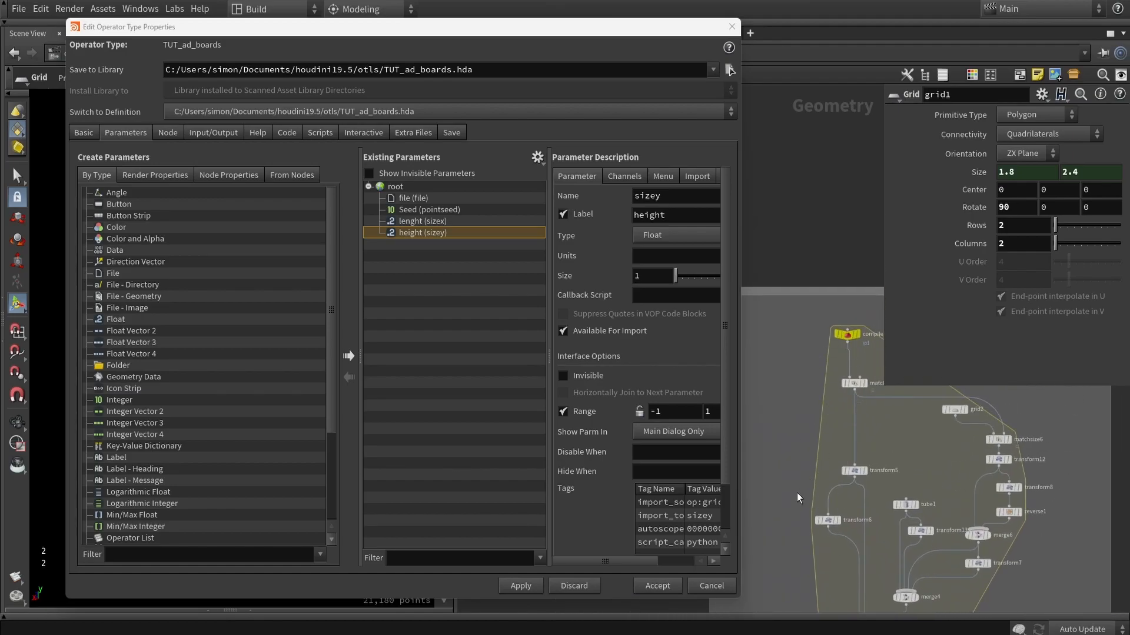
pyautogui.click(853, 471)
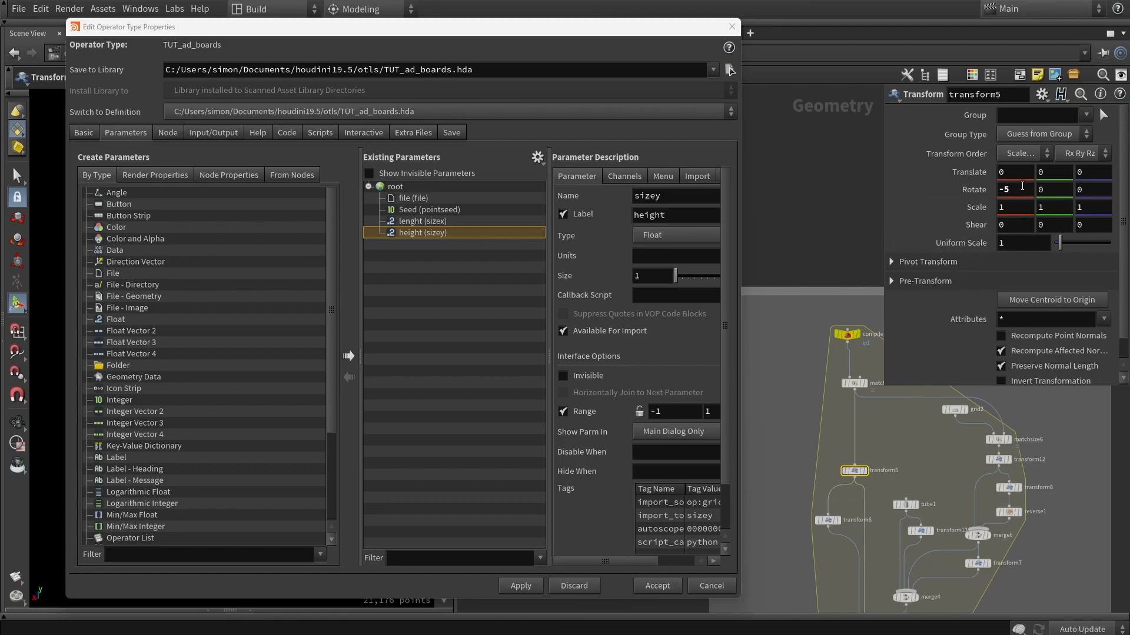
pyautogui.moveTo(1002, 189); pyautogui.dragTo(544, 259)
# Label the rx parameter "Rotate board" and apply the asset changes
pyautogui.click(673, 212)
pyautogui.press('BackSpace')
pyautogui.write('board')
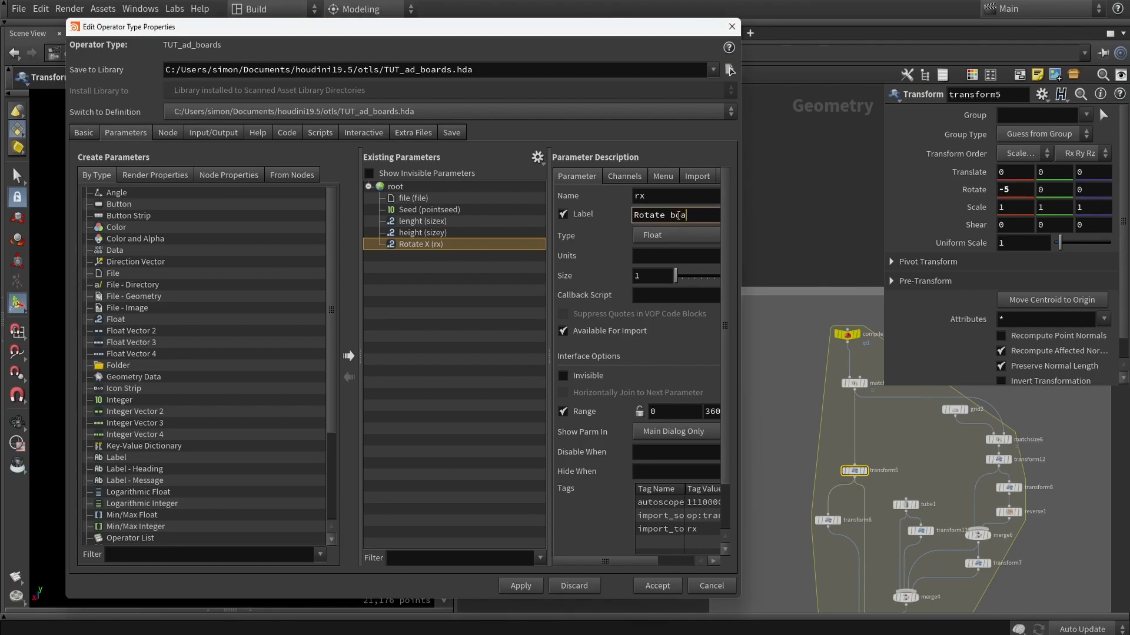
pyautogui.press('Return')
pyautogui.moveTo(879, 460); pyautogui.dragTo(827, 454, button='middle')
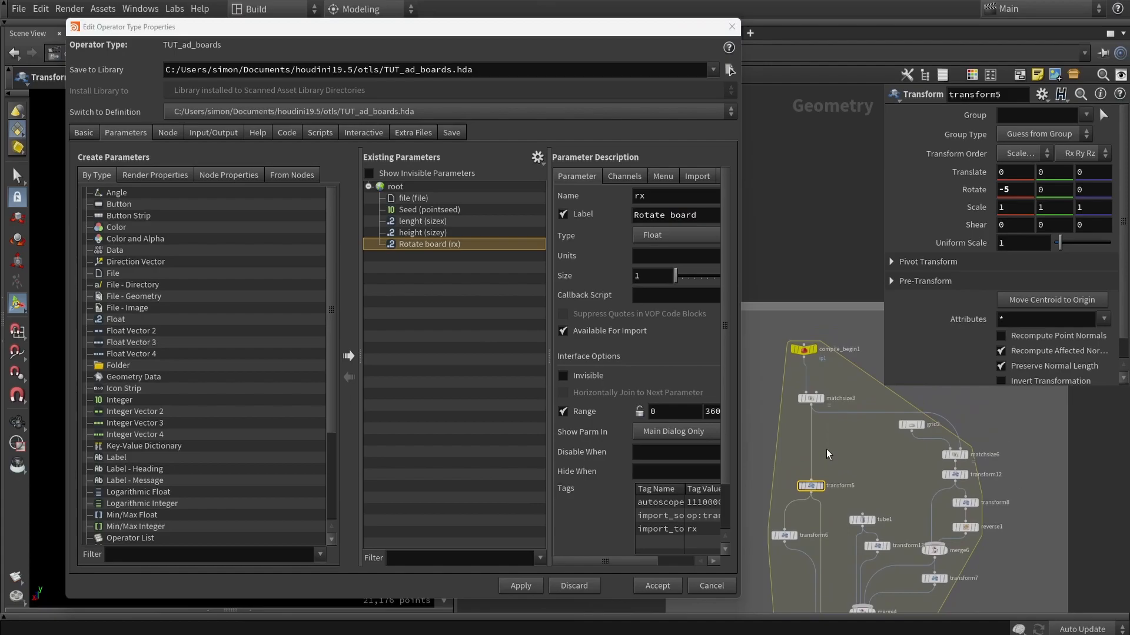
pyautogui.click(528, 590)
# Accept the asset's properties and copy the ch("../rx") expression from transform5's X rotation
pyautogui.moveTo(883, 386); pyautogui.dragTo(774, 371)
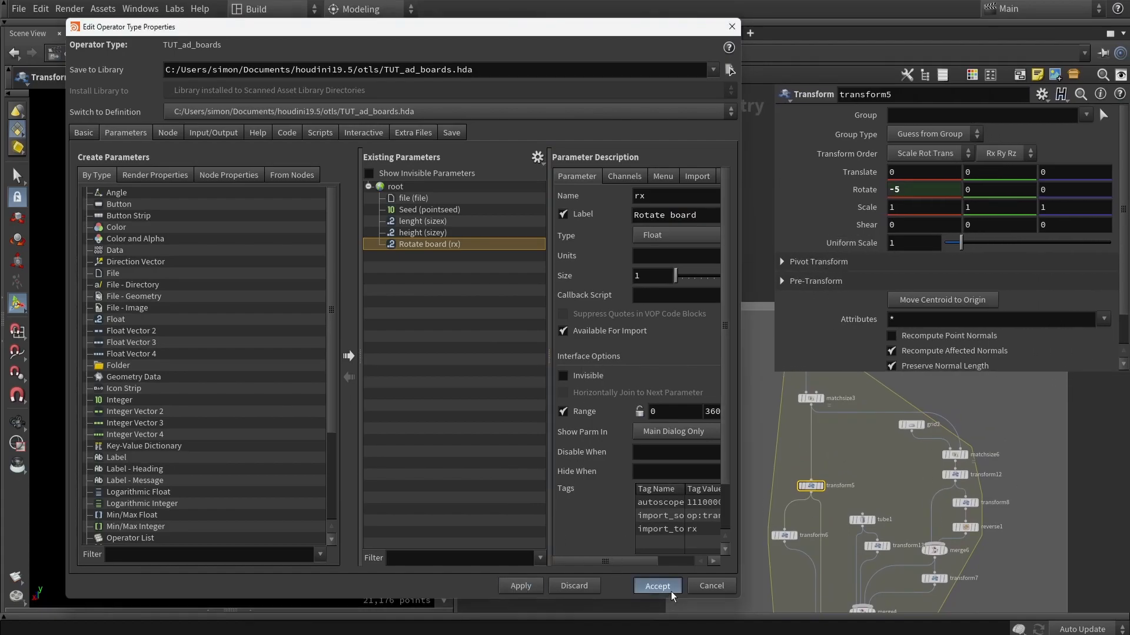
pyautogui.click(671, 590)
pyautogui.click(865, 189)
pyautogui.moveTo(949, 191); pyautogui.dragTo(877, 192)
pyautogui.hotkey('ctrl', 'c')
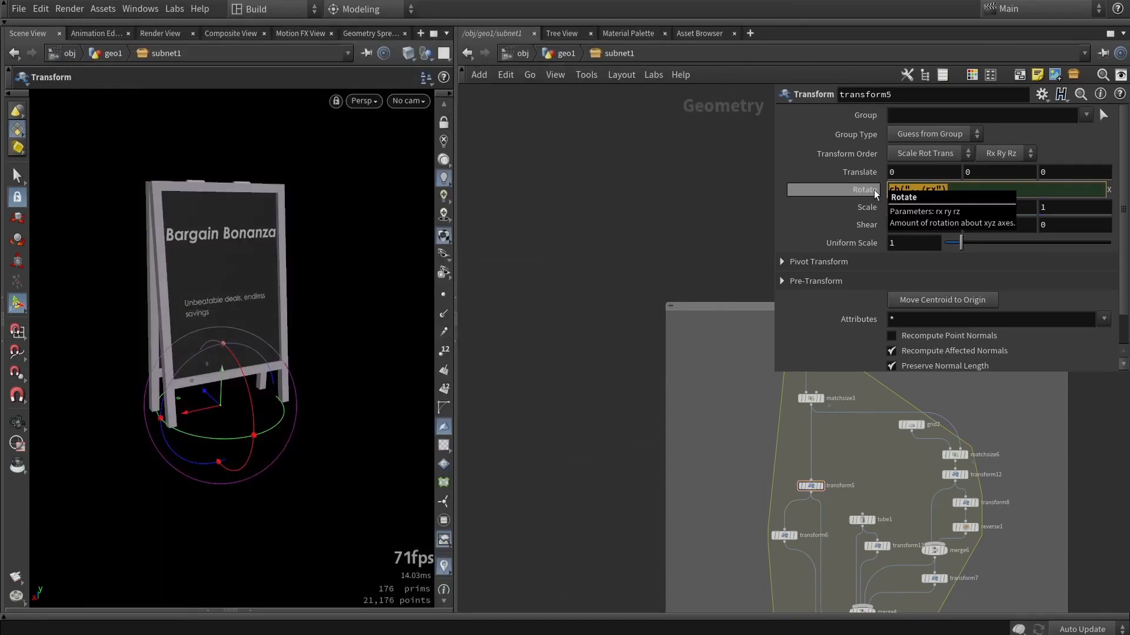
# Paste the copied ch("../rx") expression into the X rotation of transform12, the node below matchsize6
pyautogui.click(887, 454)
pyautogui.scroll(3, 945, 460)
pyautogui.keyDown('alt'); pyautogui.moveTo(312, 221); pyautogui.dragTo(343, 271); pyautogui.keyUp('alt')
pyautogui.keyDown('alt'); pyautogui.moveTo(182, 130); pyautogui.dragTo(244, 197, button='right'); pyautogui.keyUp('alt')
pyautogui.hotkey('shift', 'w')
pyautogui.keyDown('alt'); pyautogui.moveTo(247, 200); pyautogui.dragTo(291, 217); pyautogui.keyUp('alt')
pyautogui.hotkey('shift', 'w')
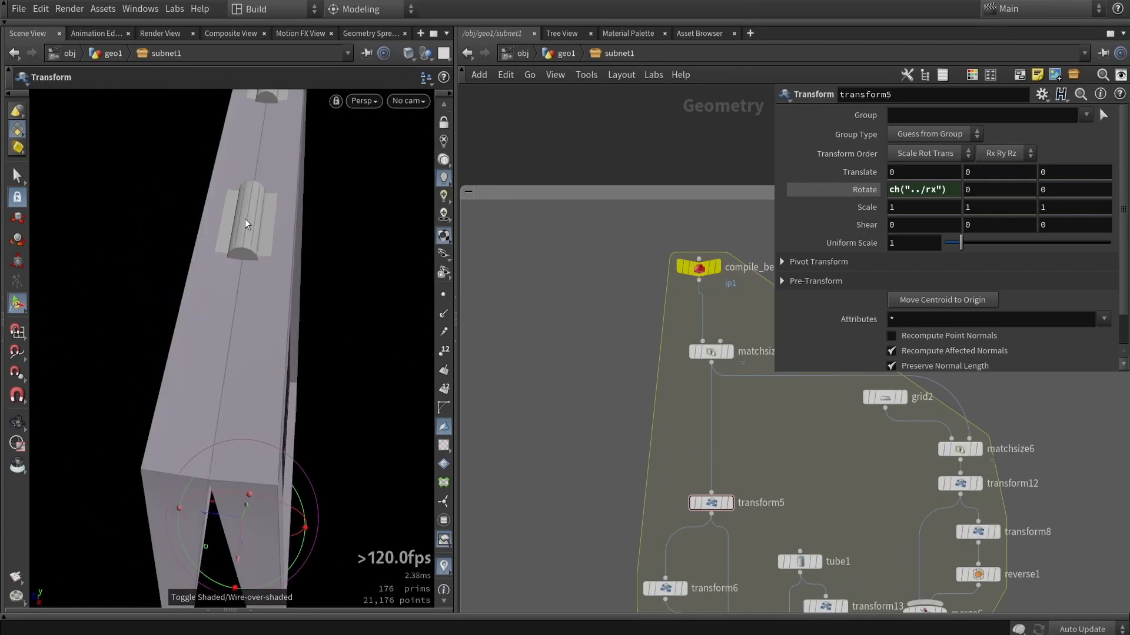
pyautogui.click(948, 484)
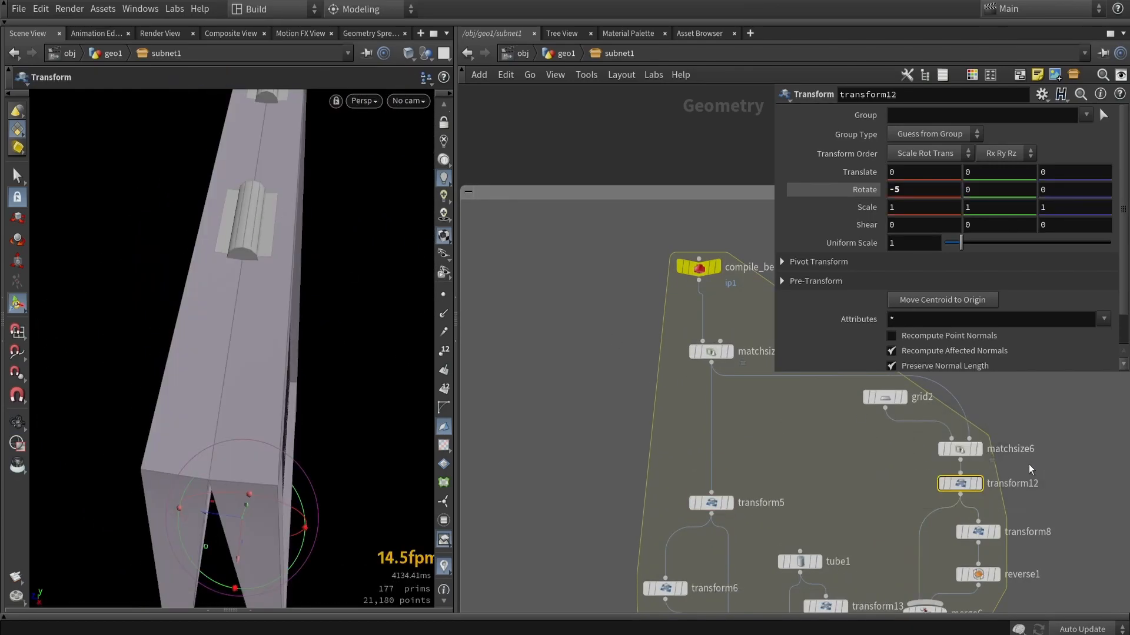
pyautogui.rightClick(915, 195)
pyautogui.click(906, 220)
pyautogui.scroll(-4, 747, 487)
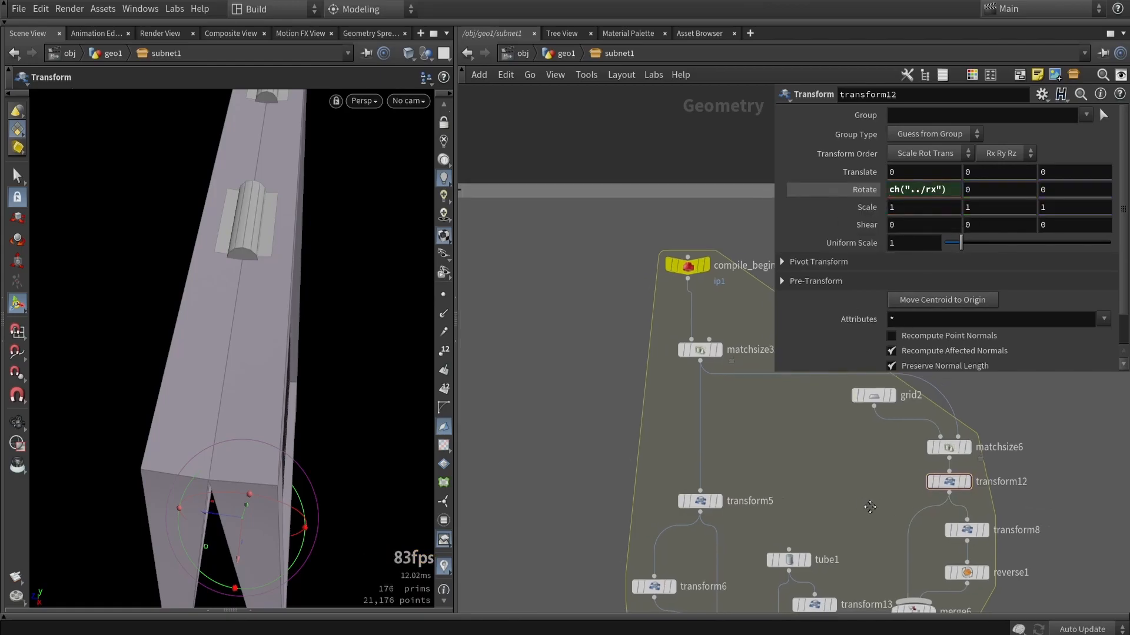
# Enter the Style_4 subnetwork and inspect the rotation and pivot settings of its transform1 node
pyautogui.scroll(-2, 747, 487)
pyautogui.scroll(6, 765, 465)
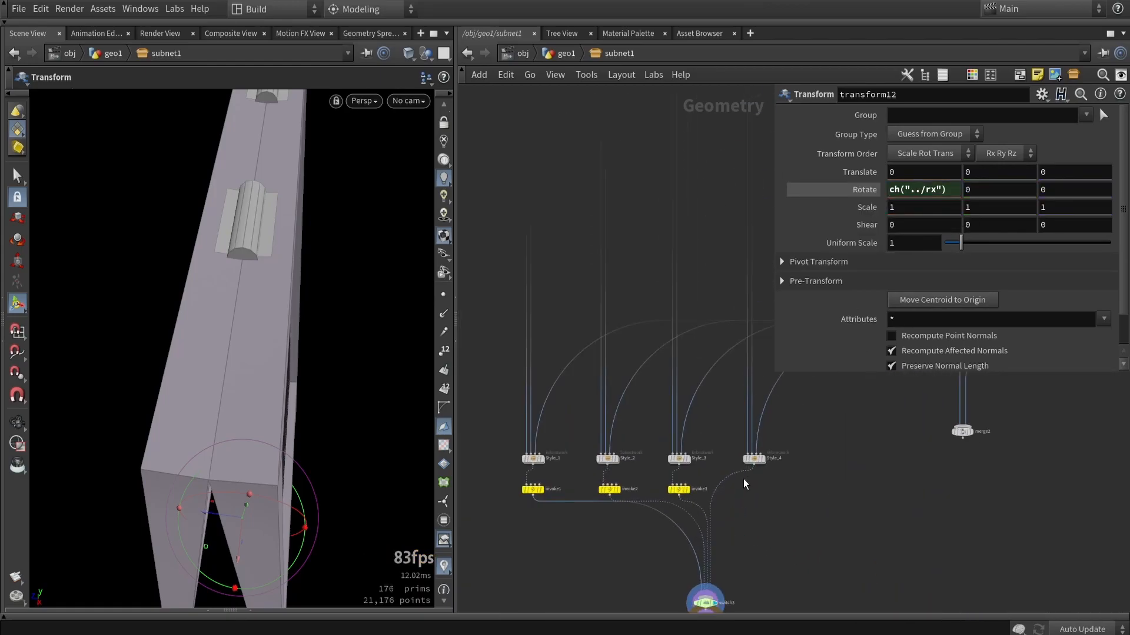
pyautogui.moveTo(736, 462)
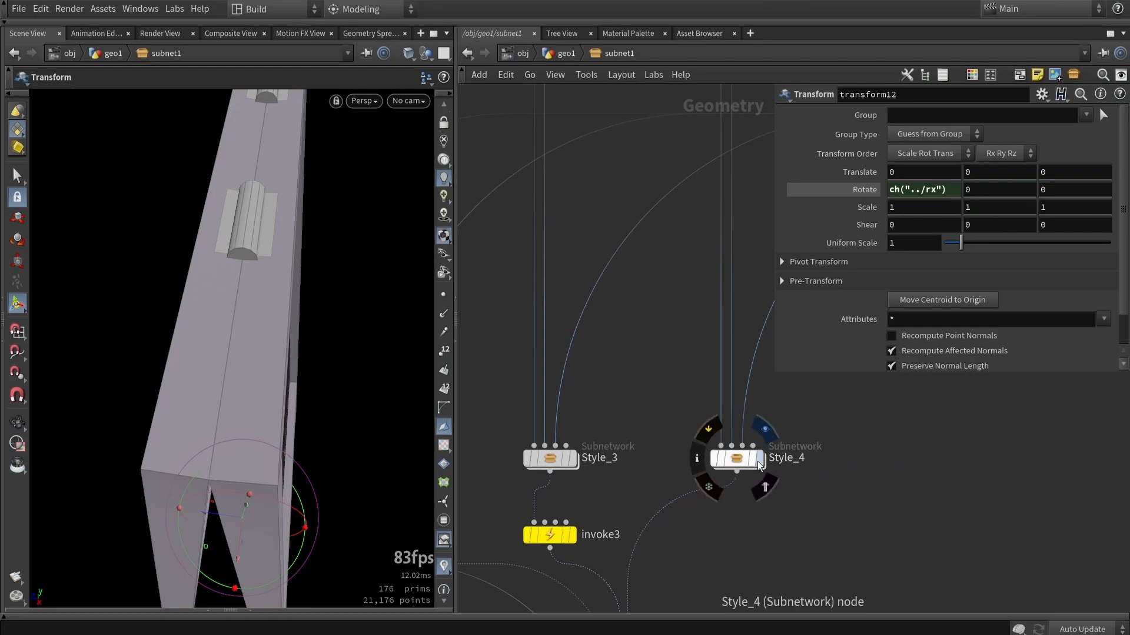
pyautogui.doubleClick(736, 462)
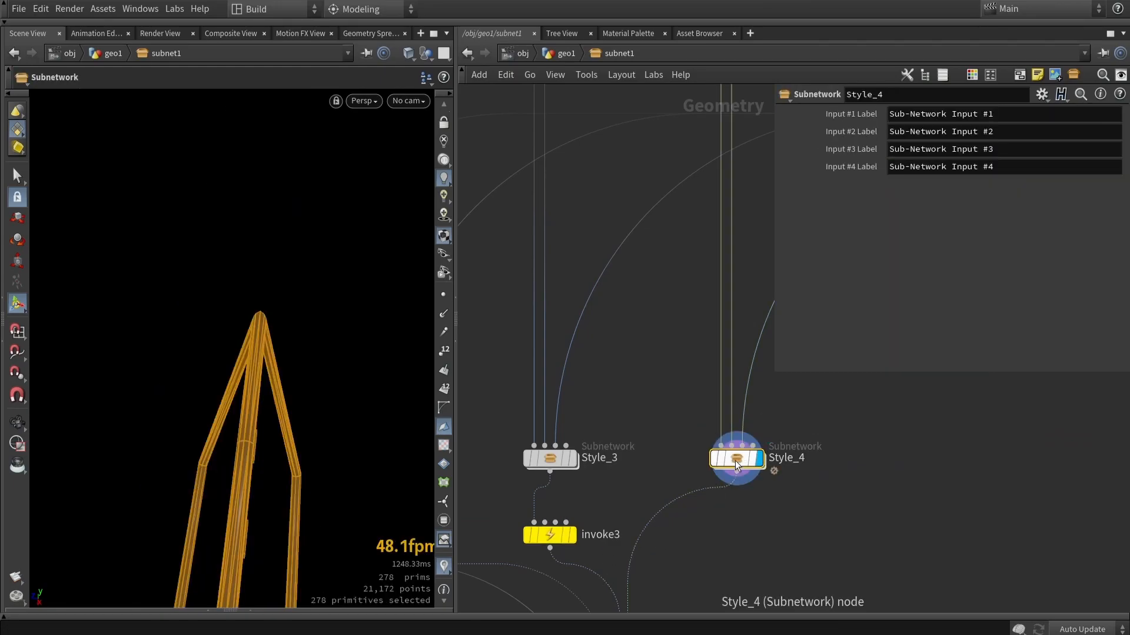
pyautogui.scroll(5, 707, 371)
pyautogui.scroll(4, 745, 346)
pyautogui.moveTo(612, 242); pyautogui.dragTo(700, 291)
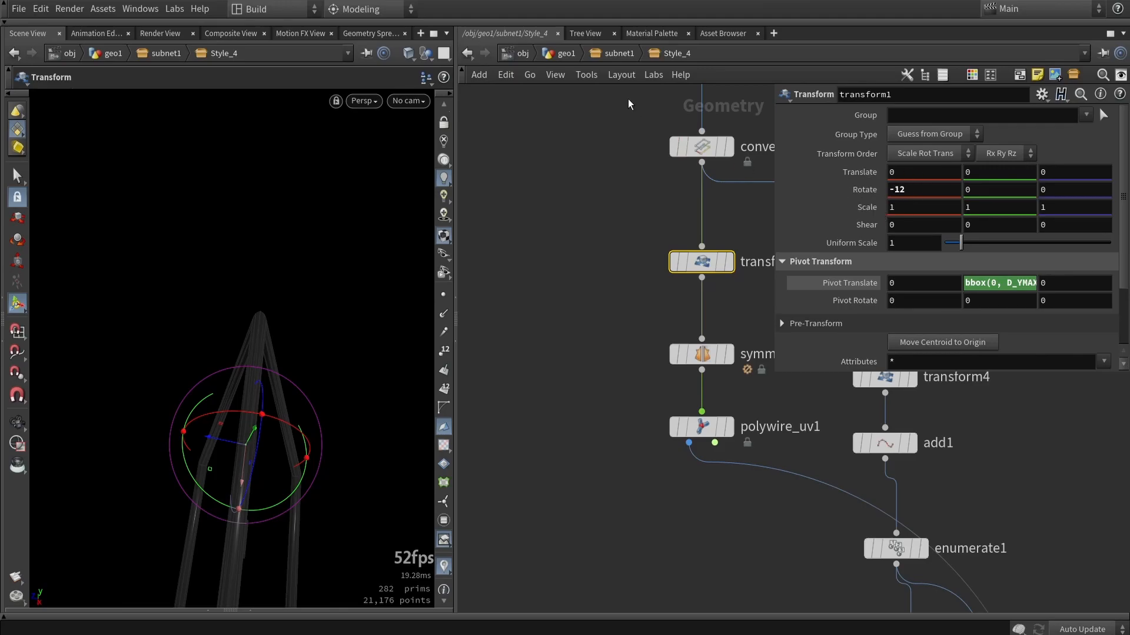
# Return to the geo1 level and open the asset properties of subnet1's TUT_ad_boards definition
pyautogui.click(596, 54)
pyautogui.click(560, 54)
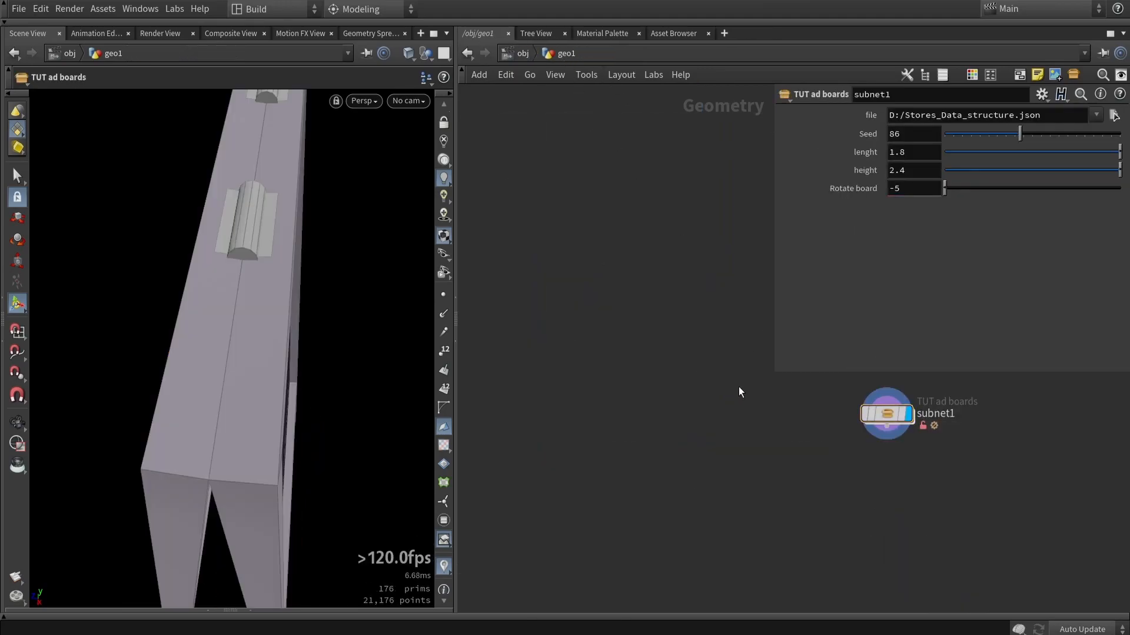
pyautogui.scroll(3, 759, 448)
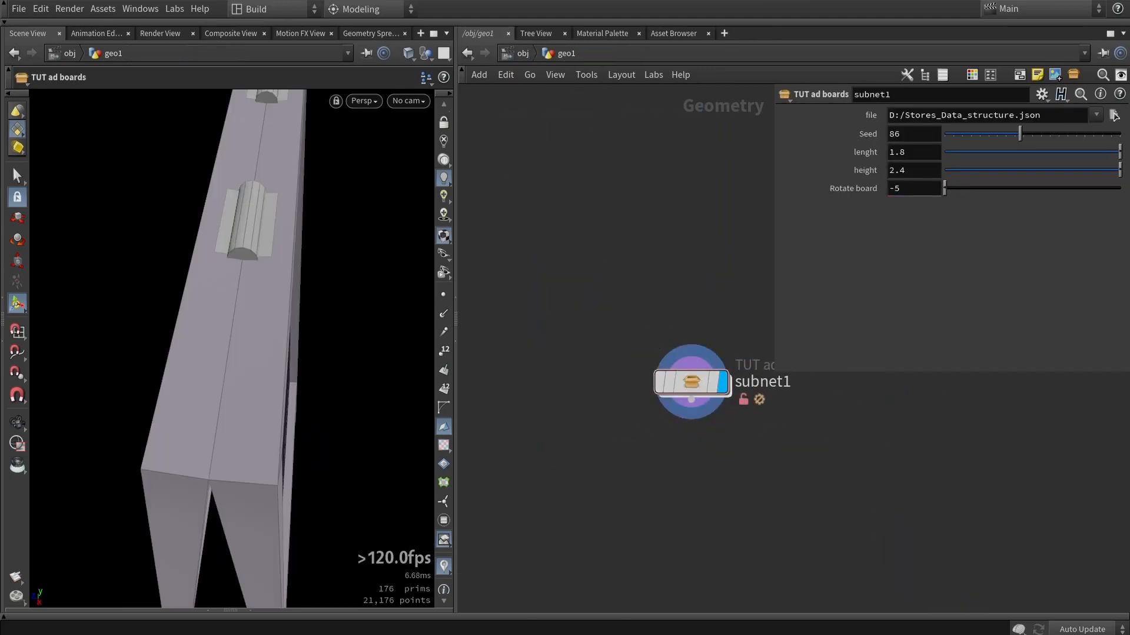
pyautogui.click(103, 9)
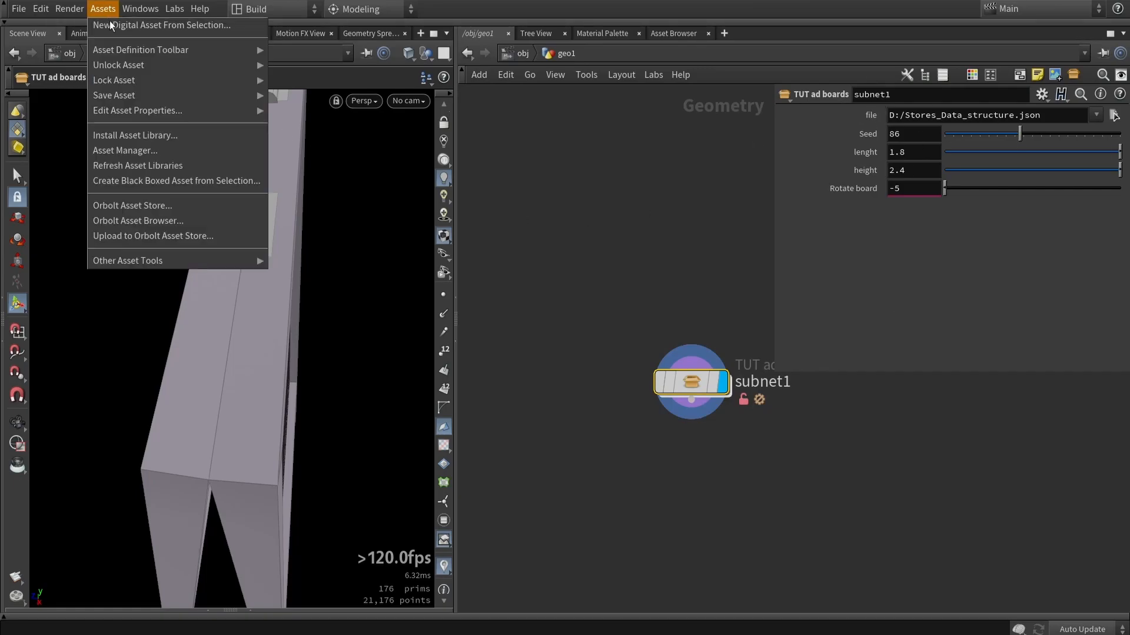
pyautogui.click(279, 113)
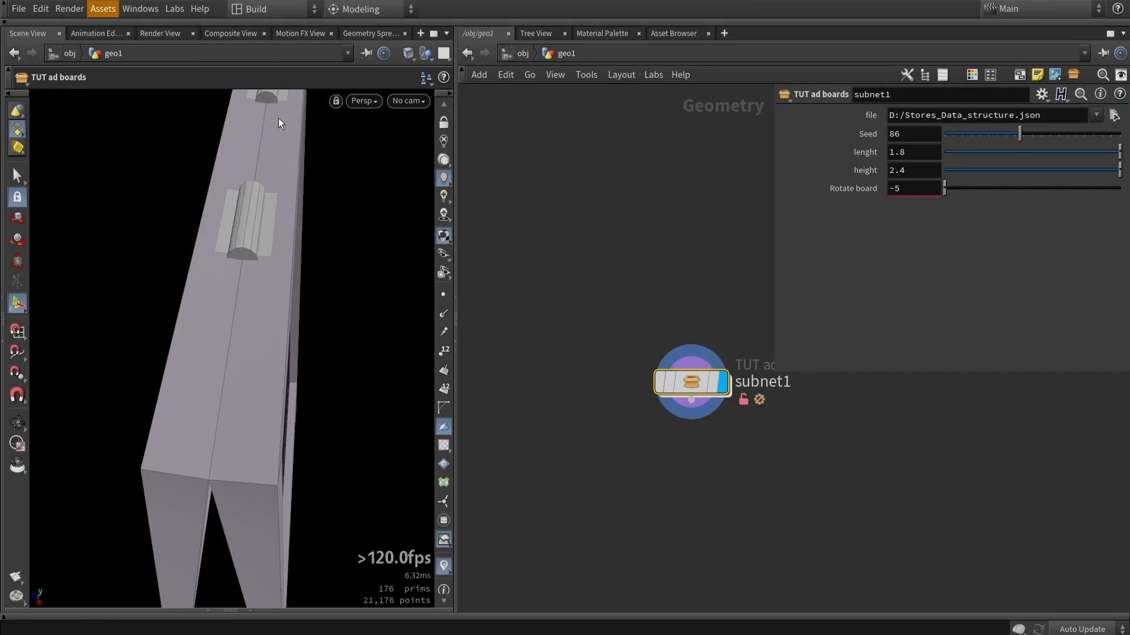
pyautogui.moveTo(334, 32); pyautogui.dragTo(276, 33)
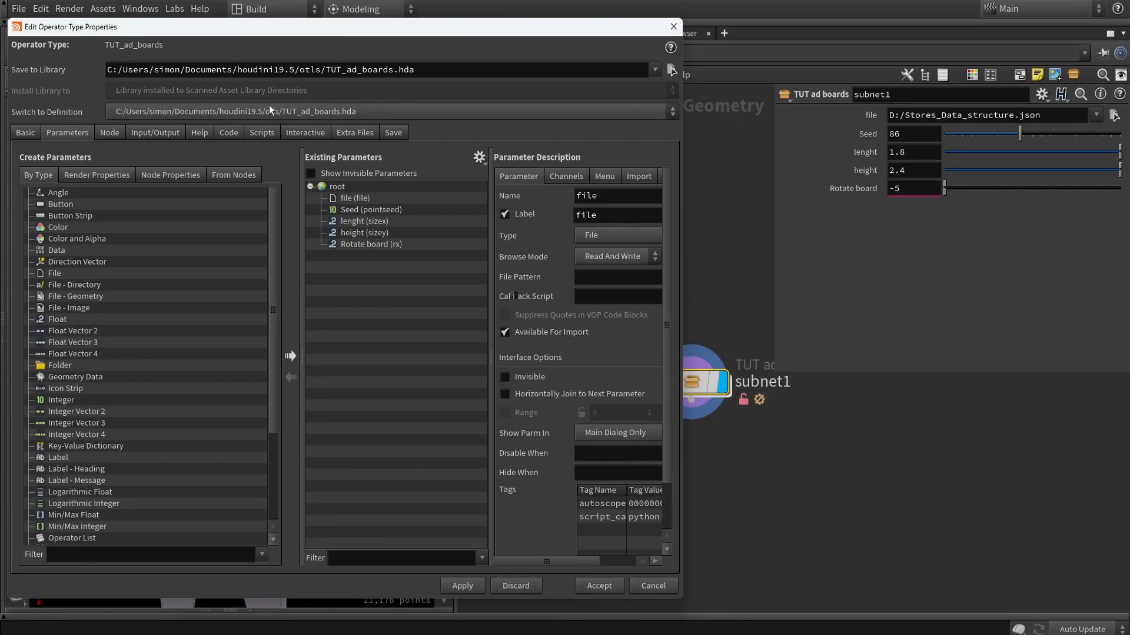